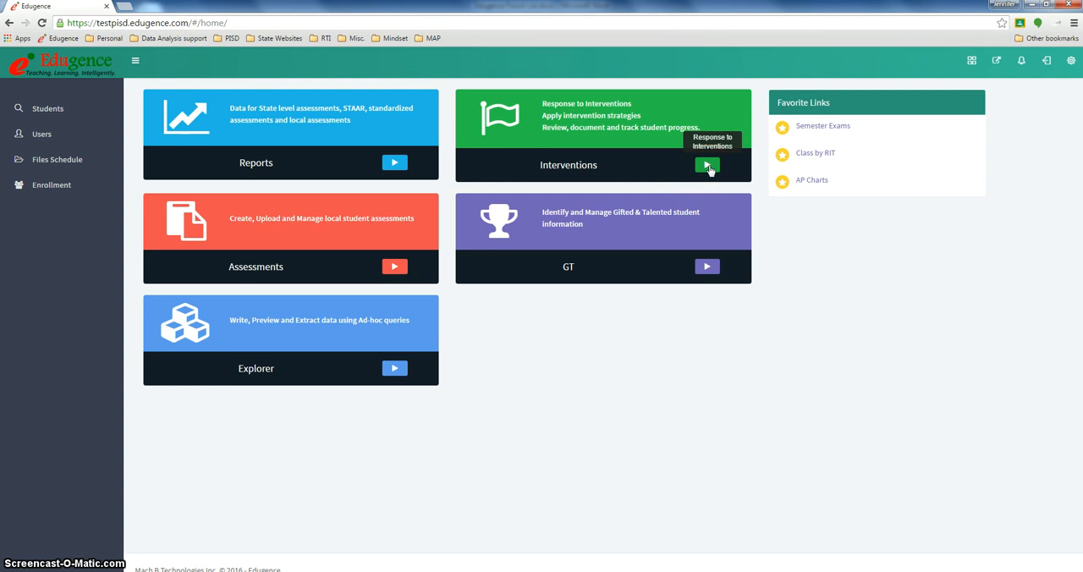
# Open the Response to Interventions module and search for students by entering the student's last name
pyautogui.click(709, 167)
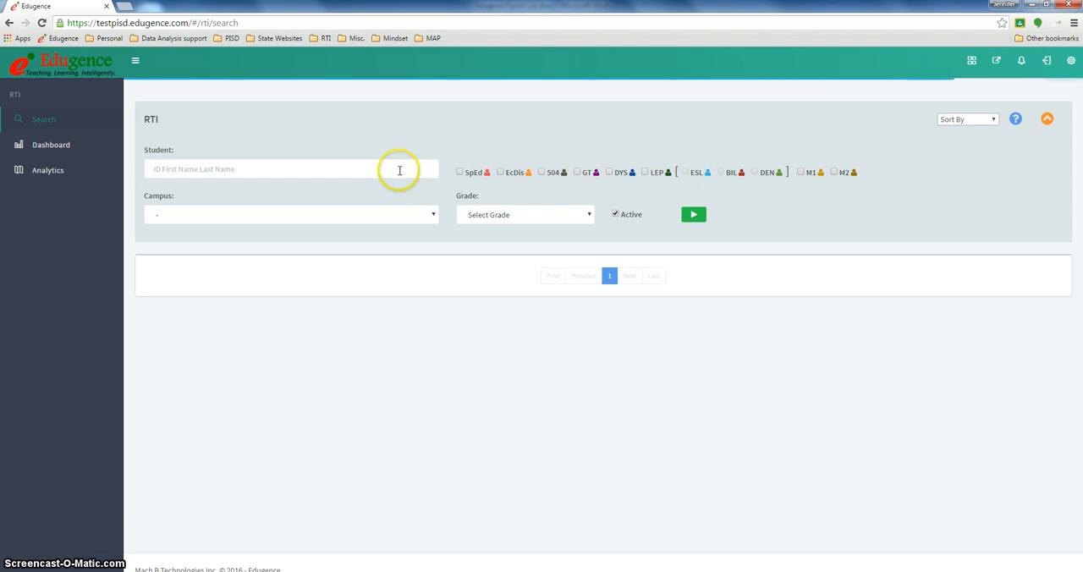
pyautogui.click(399, 170)
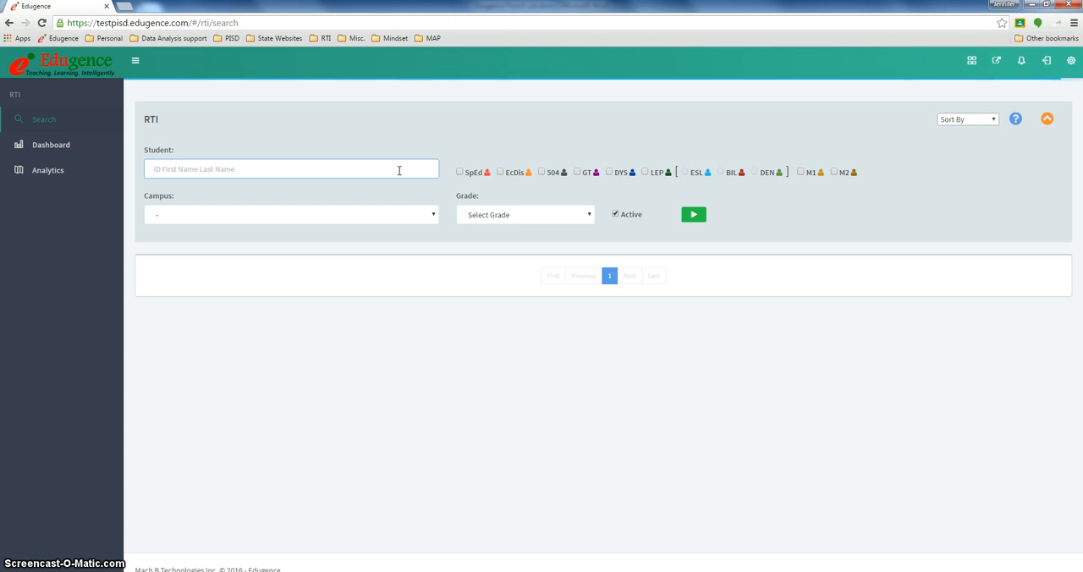
pyautogui.write('Ra')
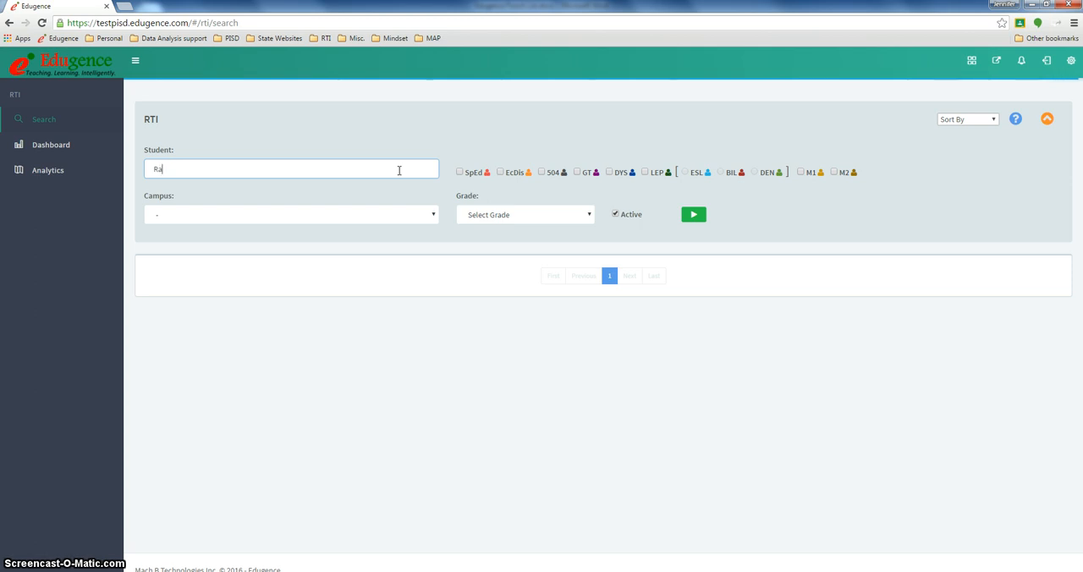
pyautogui.write('mos')
pyautogui.click(703, 222)
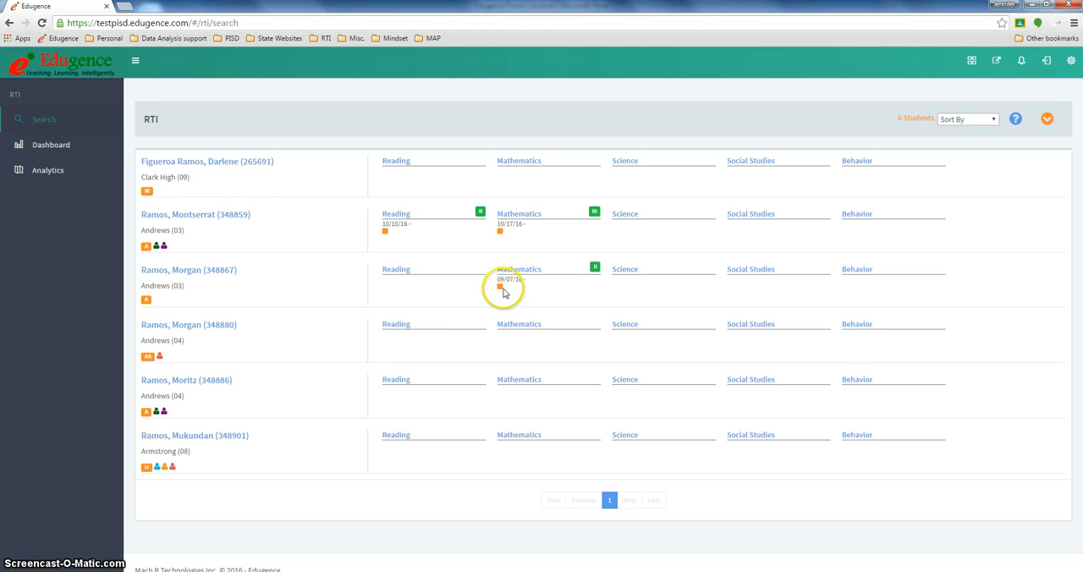
pyautogui.moveTo(502, 291)
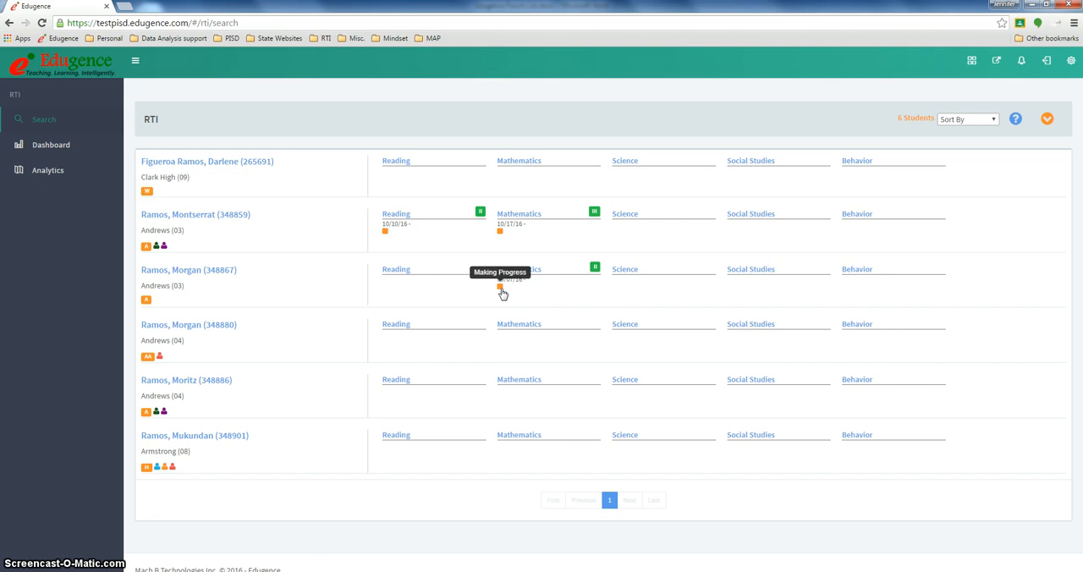
pyautogui.click(501, 291)
pyautogui.click(401, 273)
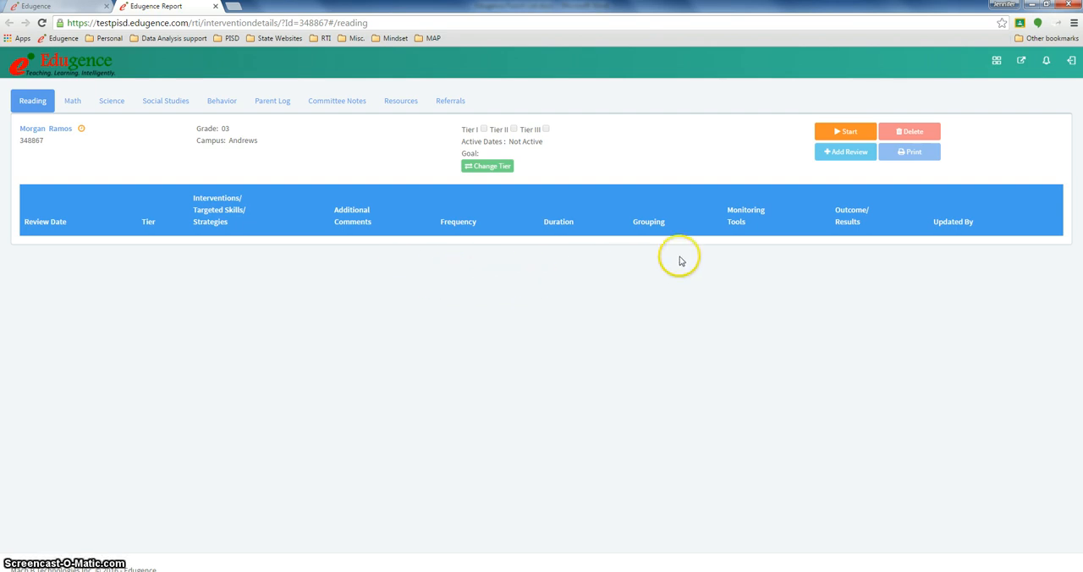
# Start a Tier II Reading intervention for the student with the goal "Inferencing" and save it
pyautogui.click(850, 135)
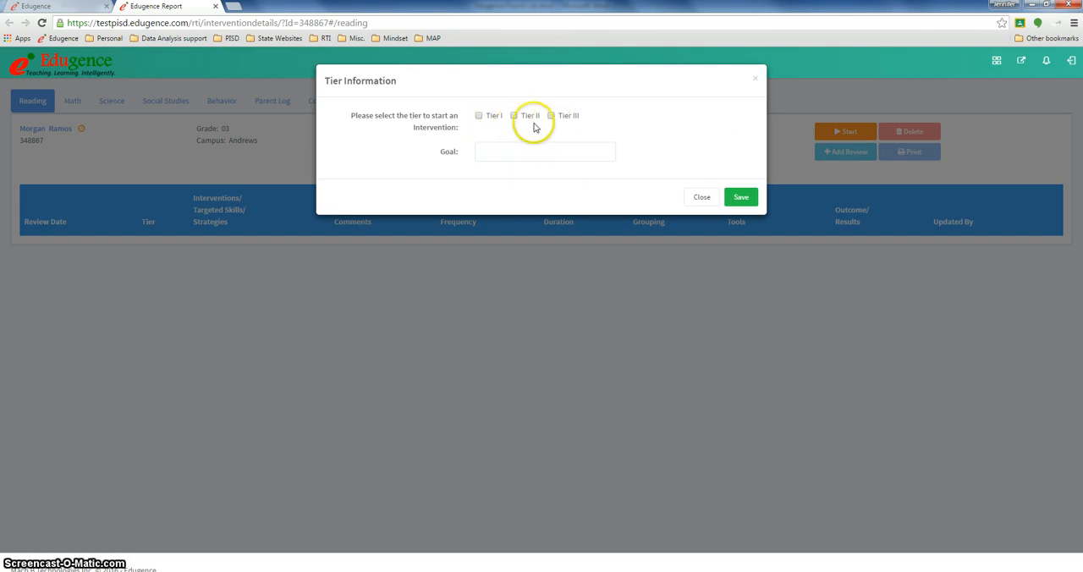
pyautogui.click(514, 116)
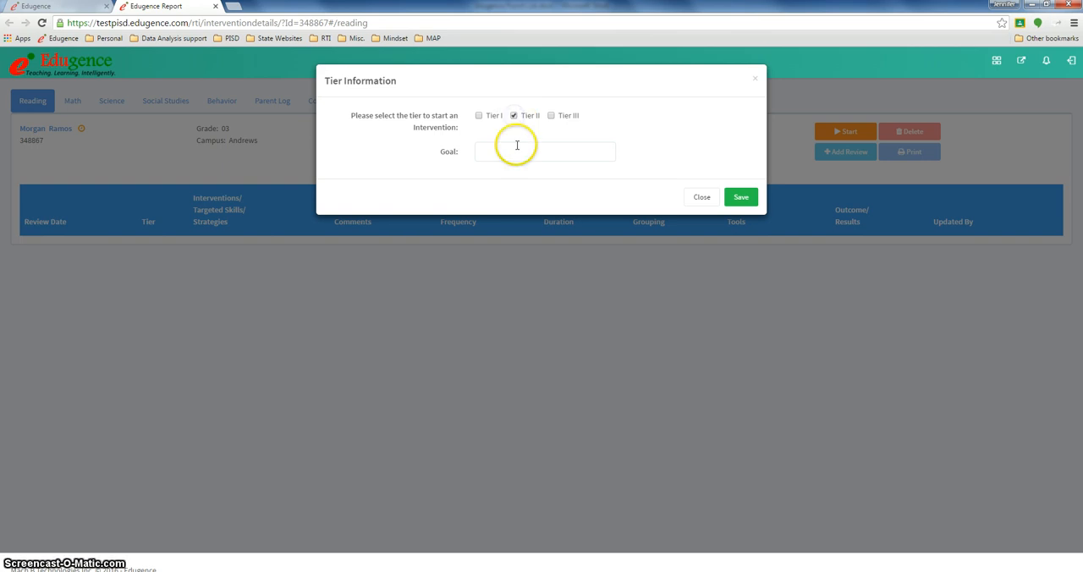
pyautogui.click(512, 150)
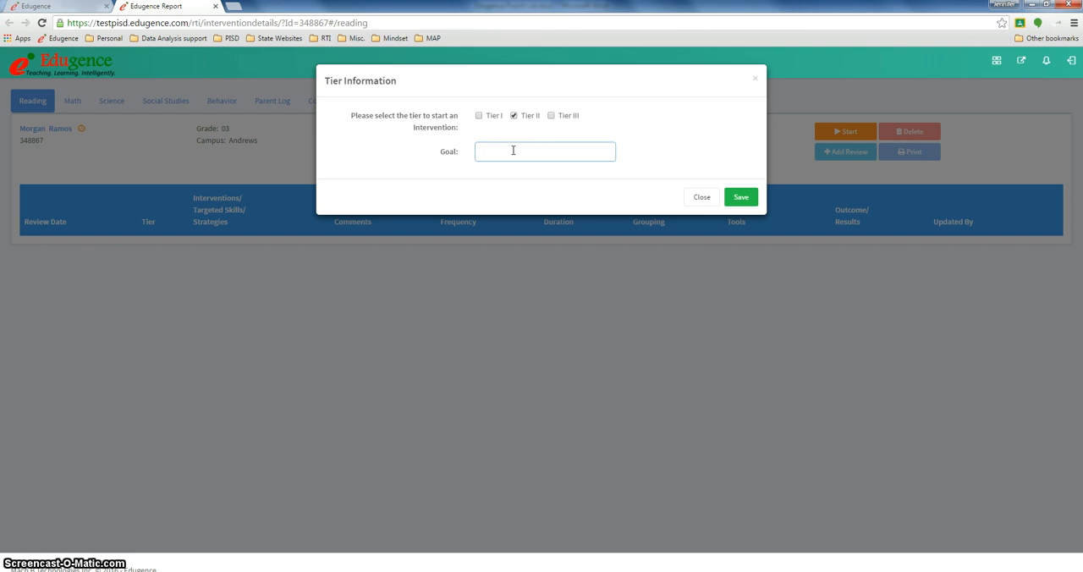
pyautogui.write('Inferencing')
pyautogui.click(733, 246)
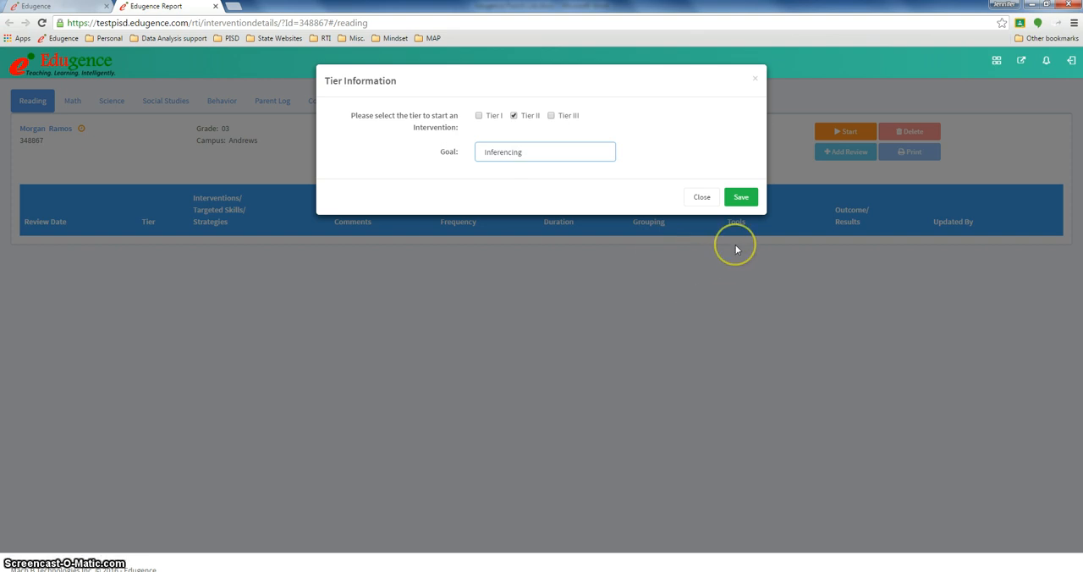
pyautogui.click(743, 198)
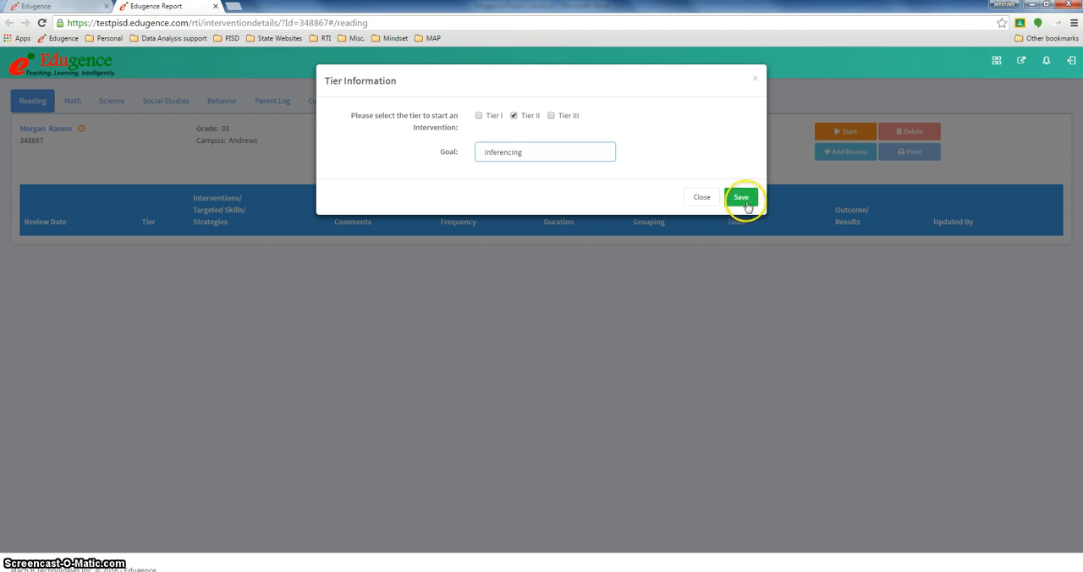
pyautogui.click(747, 202)
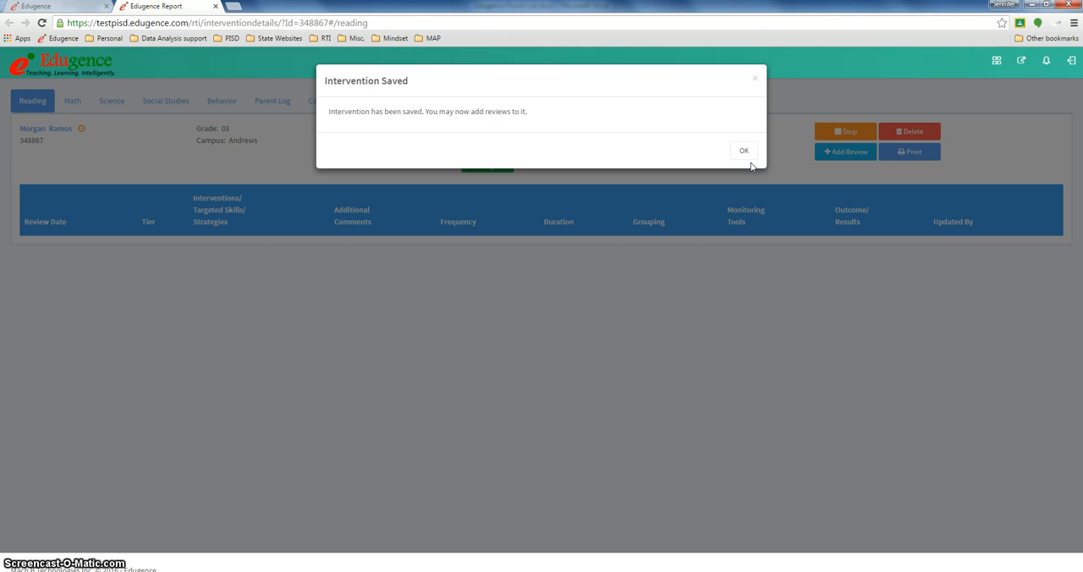
pyautogui.click(750, 159)
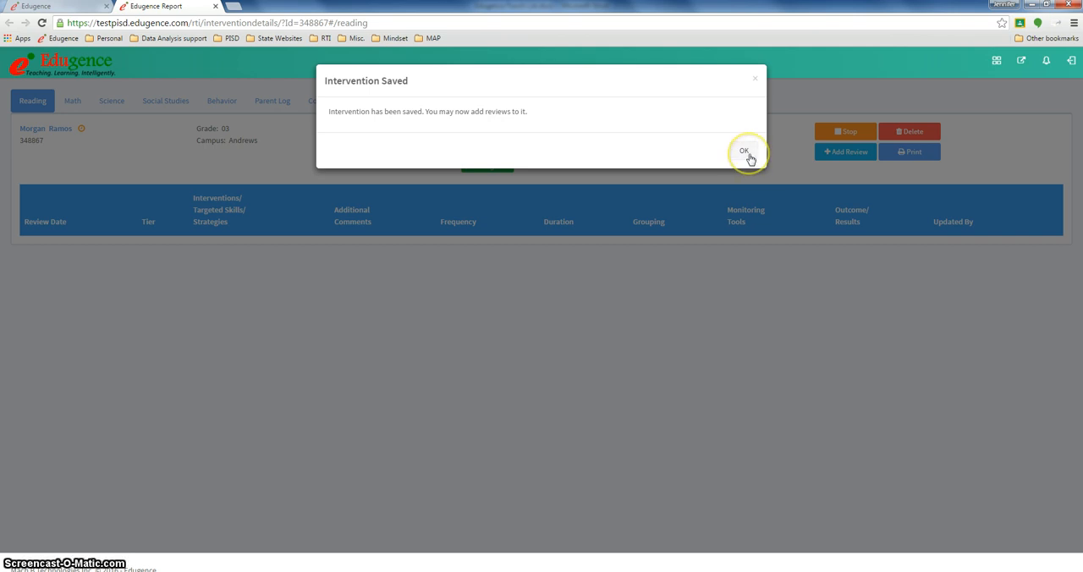
pyautogui.click(750, 159)
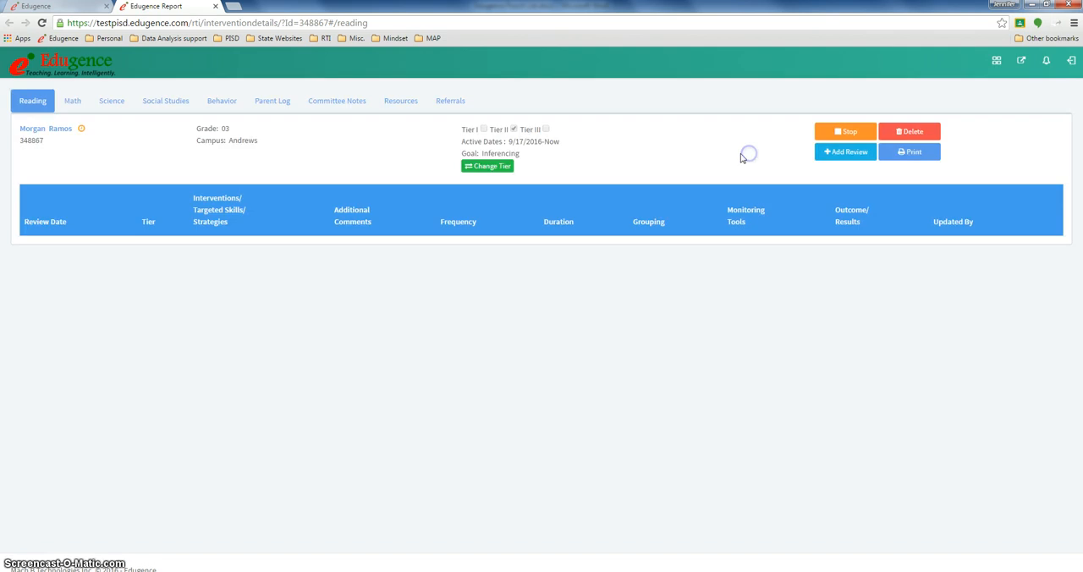
pyautogui.click(516, 149)
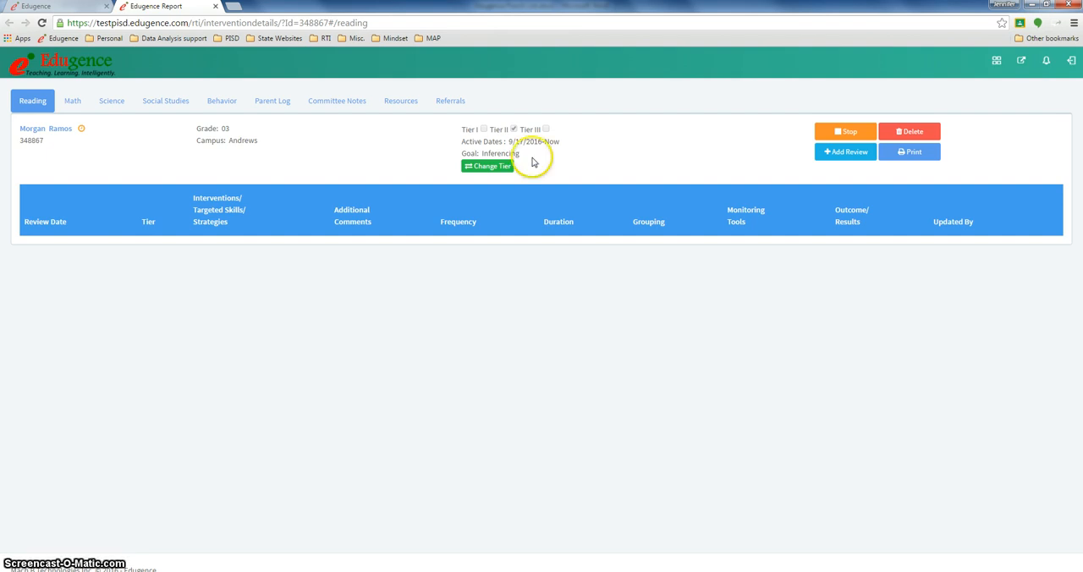
# Add an intervention review dated 10/17/2016 with a PM/US score of 170
pyautogui.click(850, 152)
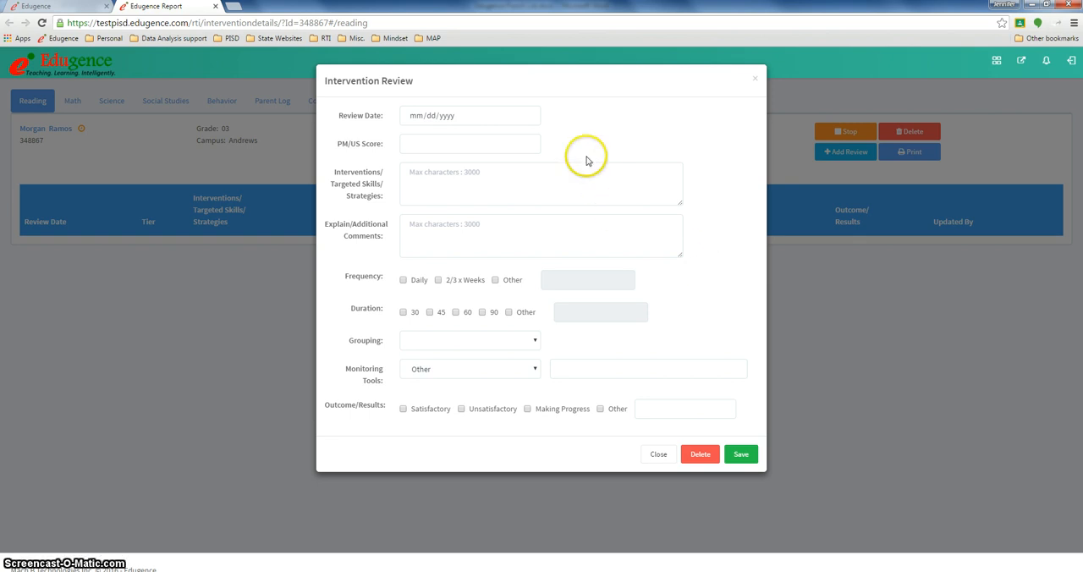
pyautogui.click(527, 117)
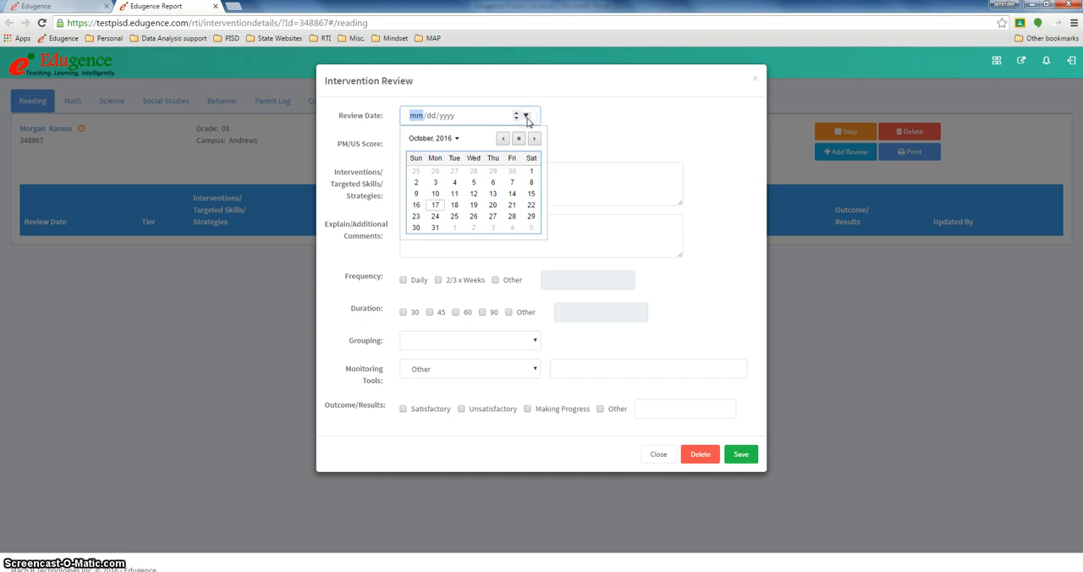
pyautogui.click(434, 206)
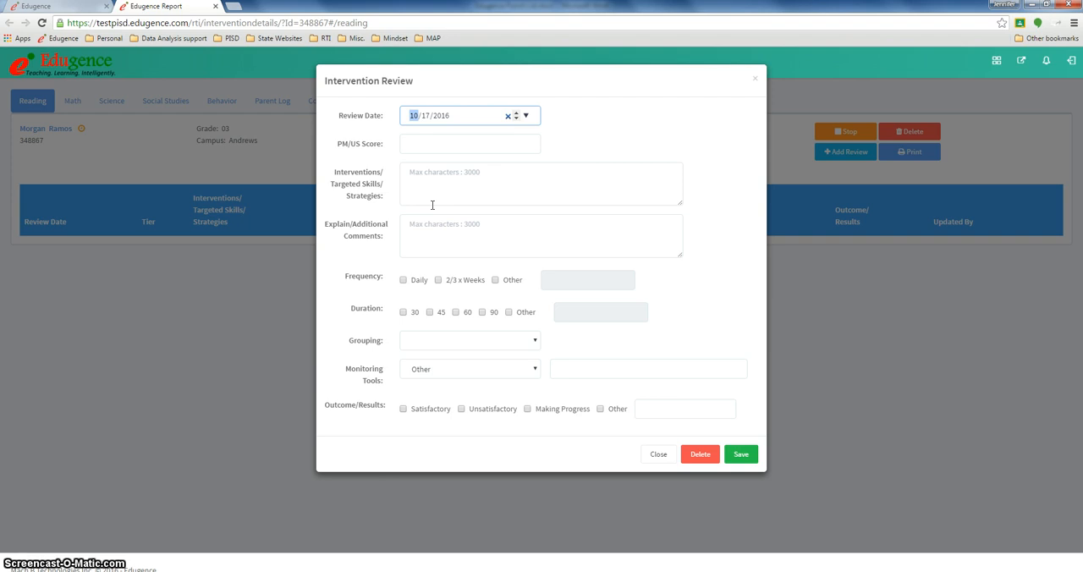
pyautogui.click(411, 144)
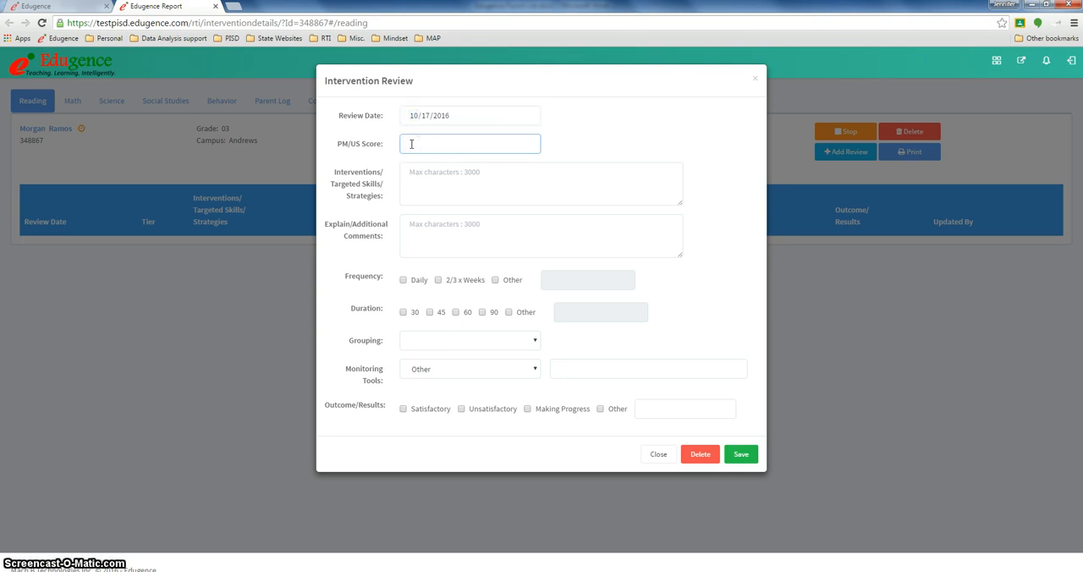
pyautogui.write('170')
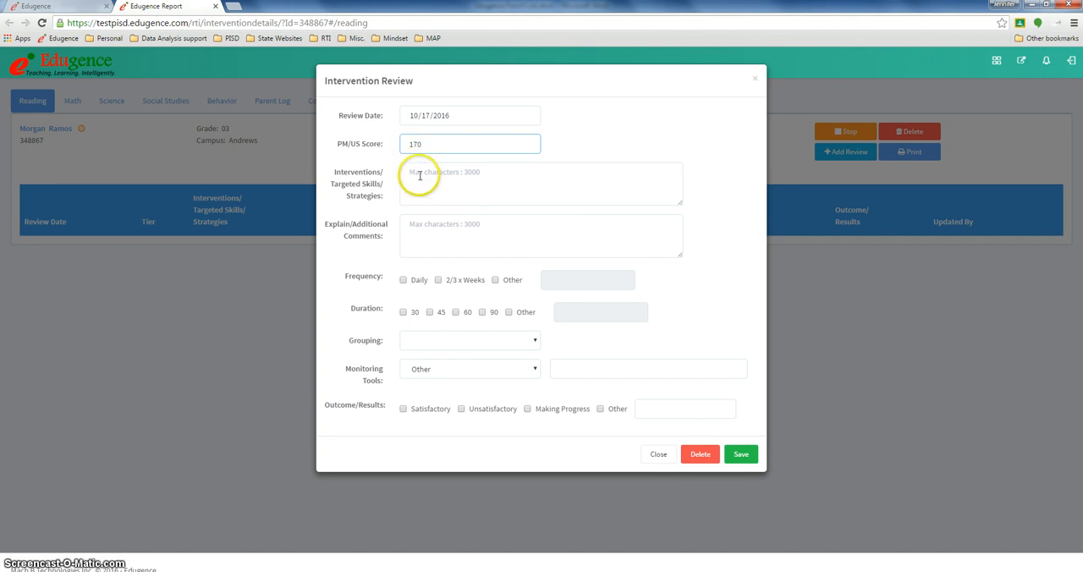
# Set the review's frequency to Daily, its duration to 30 and its grouping to Small Group
pyautogui.click(419, 173)
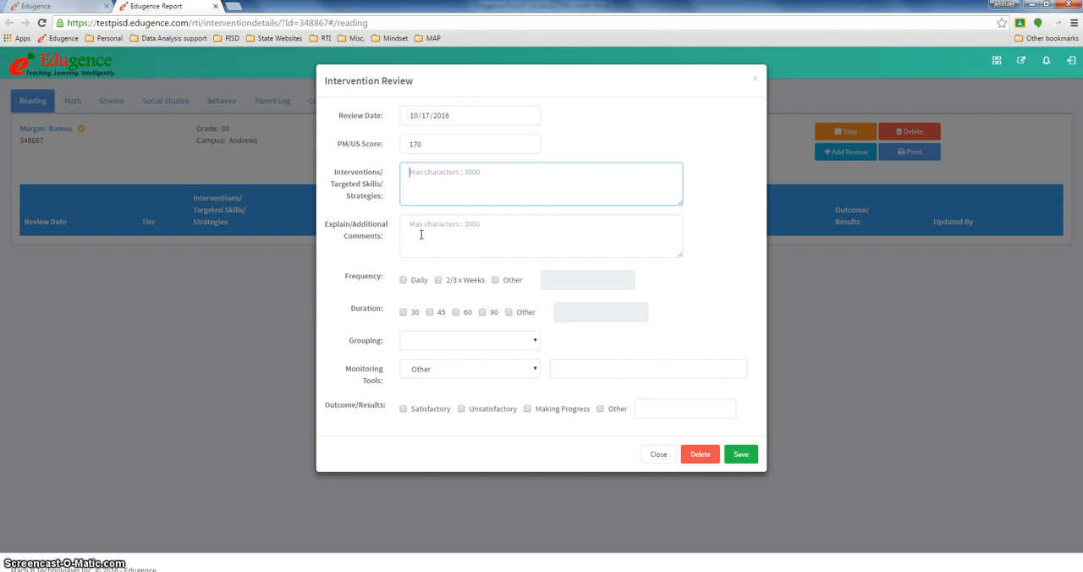
pyautogui.click(403, 282)
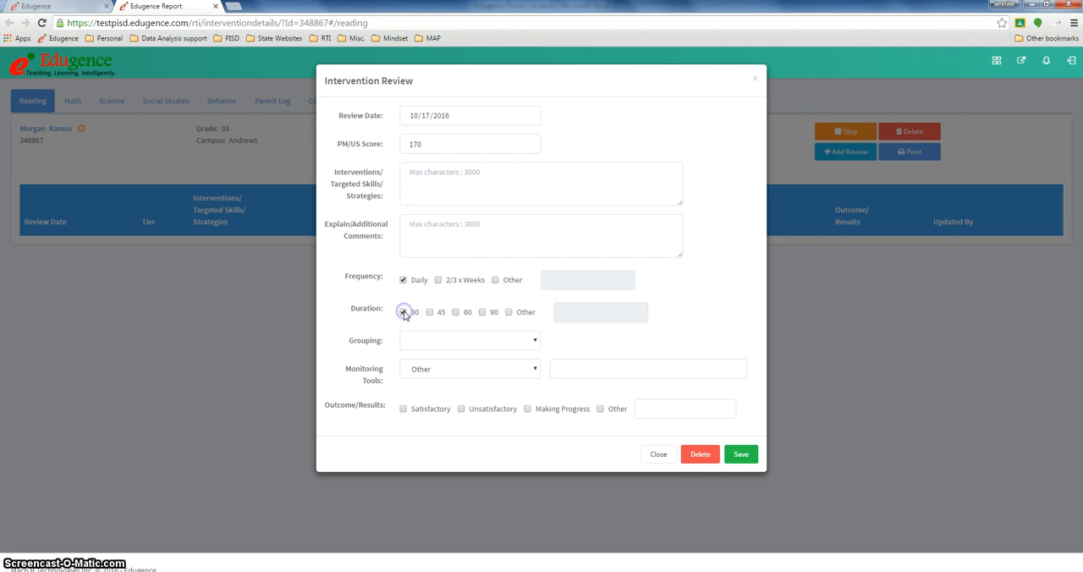
pyautogui.click(404, 313)
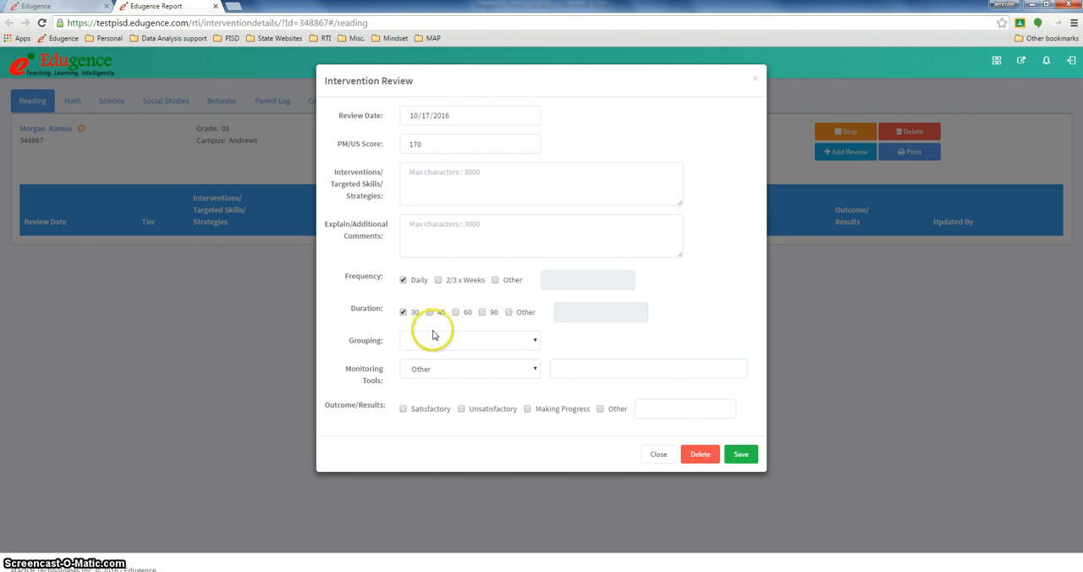
pyautogui.click(534, 342)
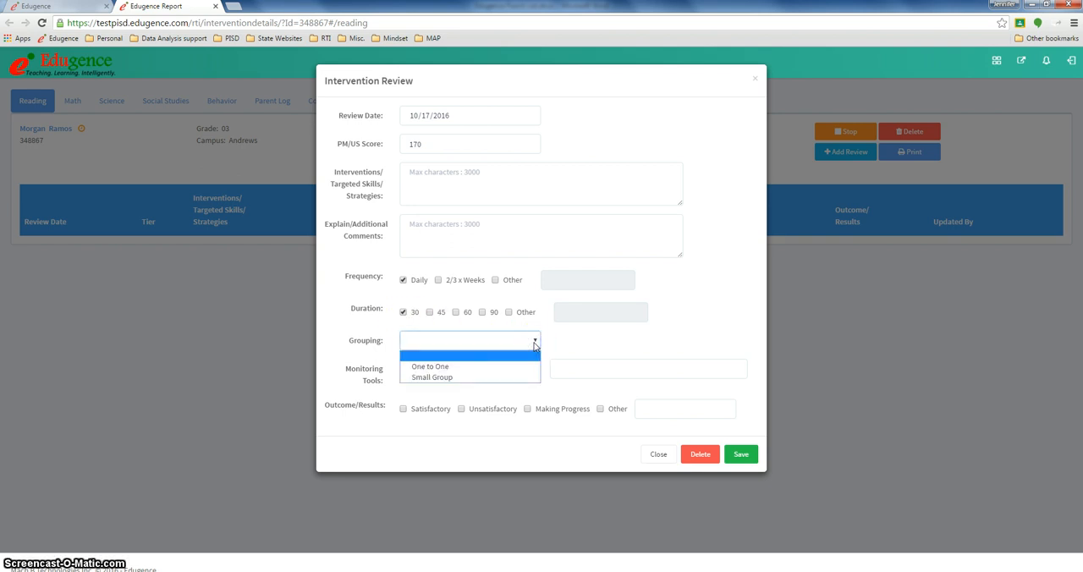
pyautogui.click(508, 379)
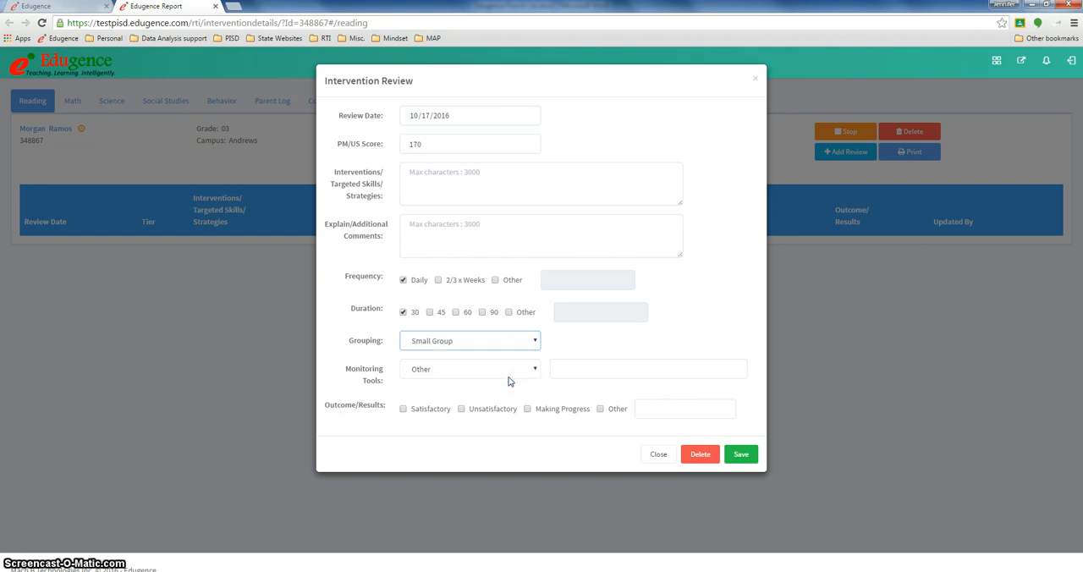
# Enter "running record" as the review's other monitoring tool
pyautogui.click(565, 369)
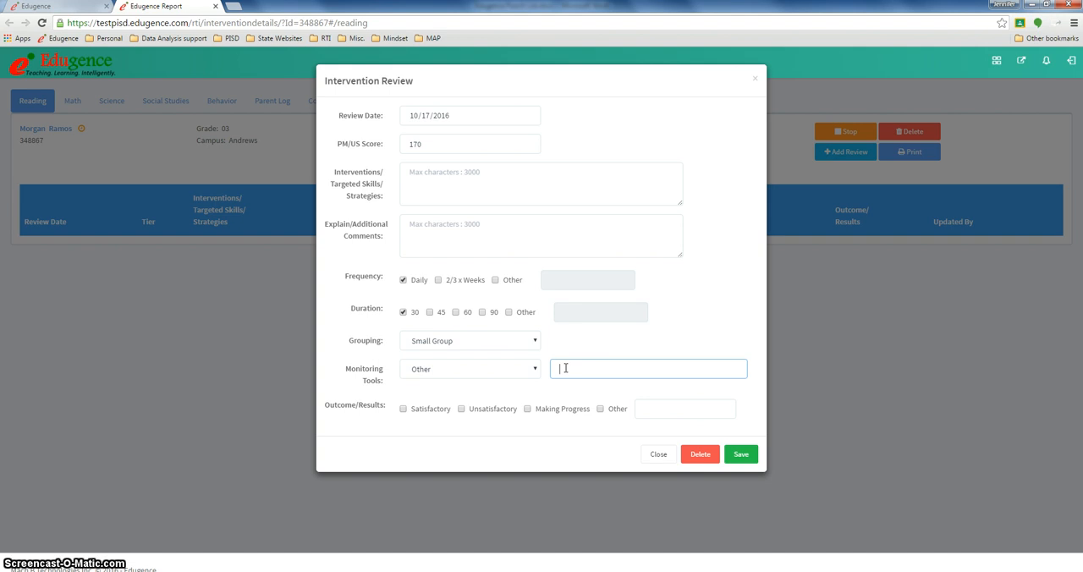
pyautogui.write('running')
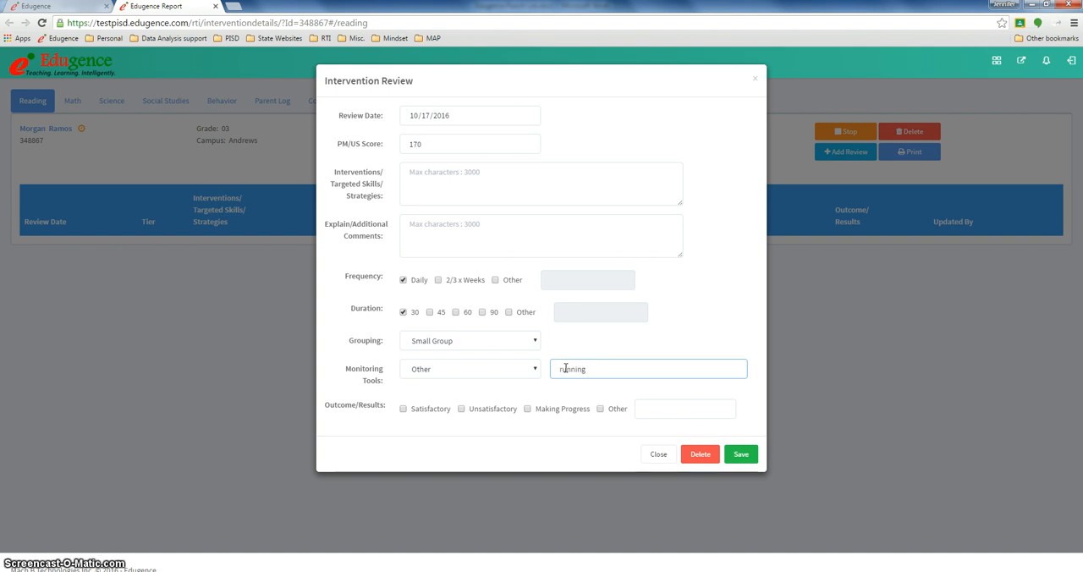
pyautogui.write(' r')
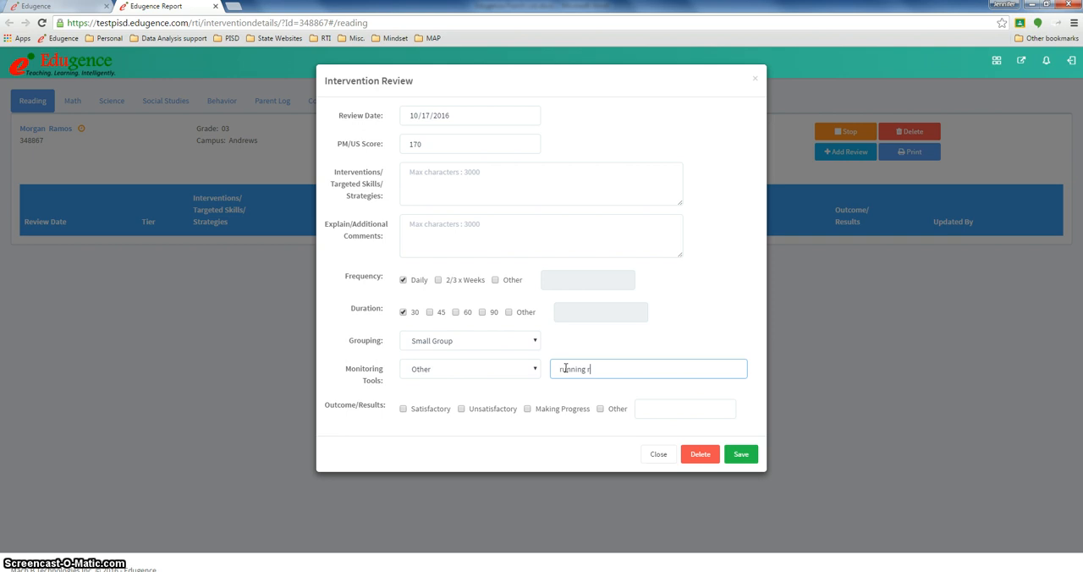
pyautogui.write('ecord')
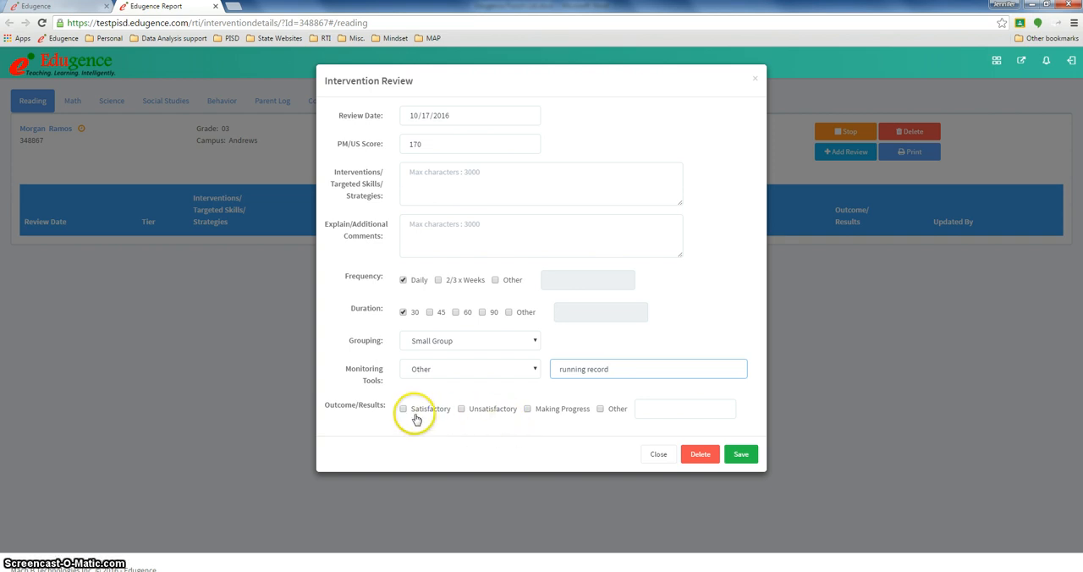
# Mark the review's outcome as Making Progress with the result text "75% comp", and save the review
pyautogui.click(528, 410)
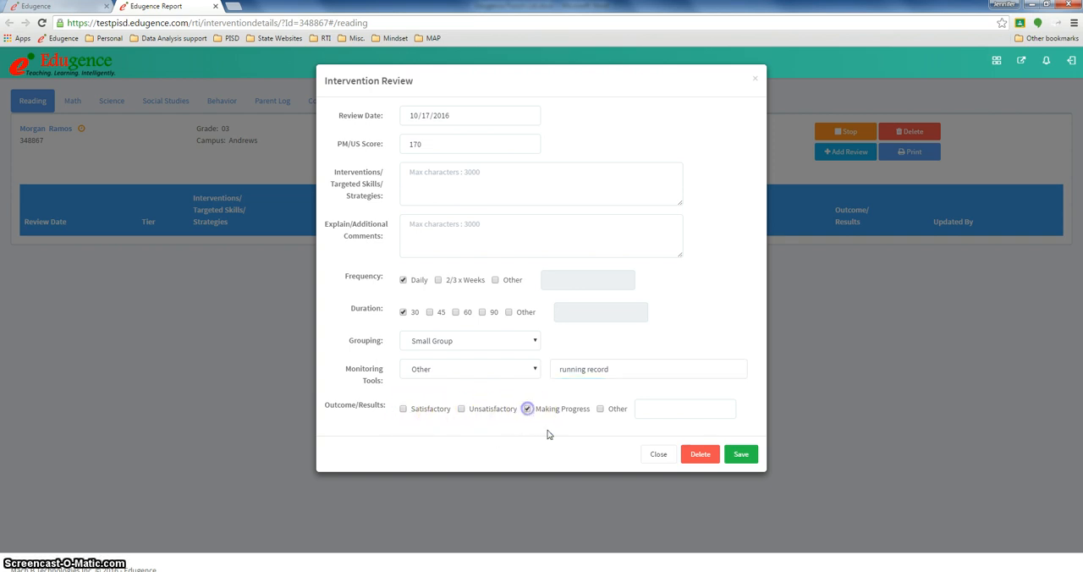
pyautogui.click(643, 409)
pyautogui.write('75% vo')
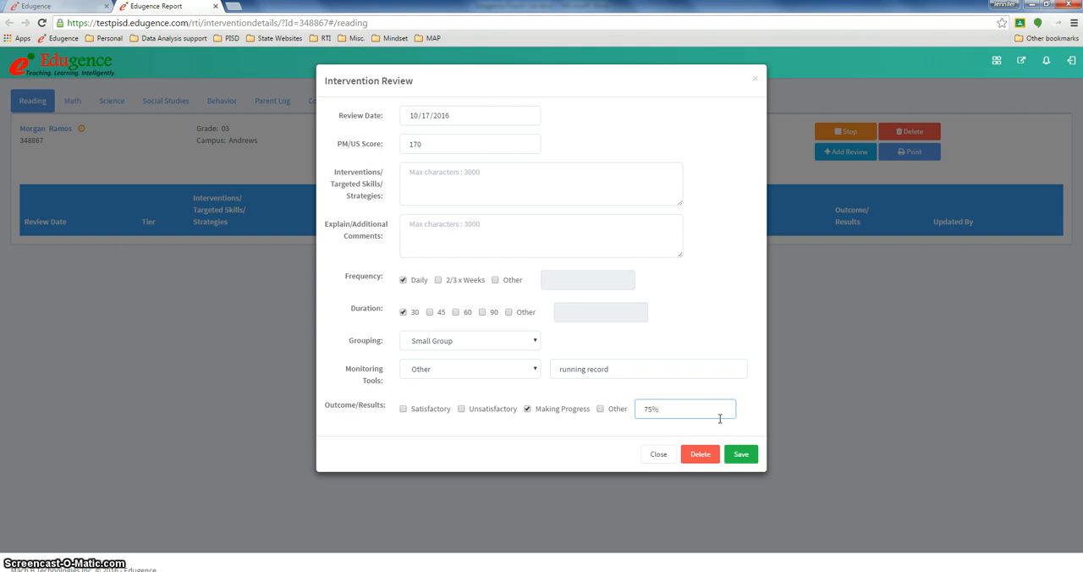
pyautogui.press('BackSpace')
pyautogui.press('BackSpace')
pyautogui.write('accu')
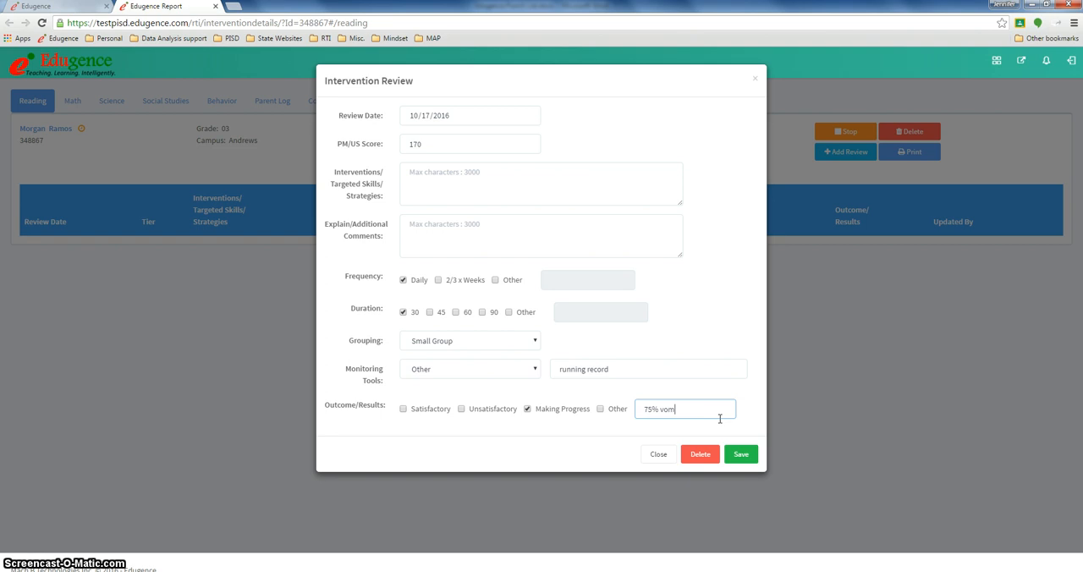
pyautogui.press('BackSpace')
pyautogui.press('BackSpace')
pyautogui.press('BackSpace')
pyautogui.press('BackSpace')
pyautogui.write('comp')
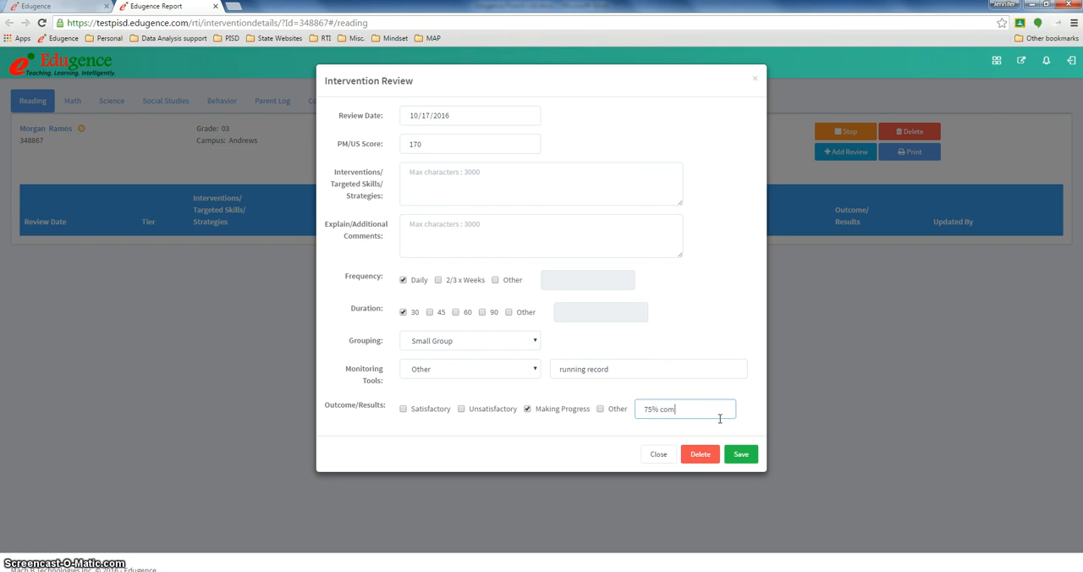
pyautogui.click(742, 454)
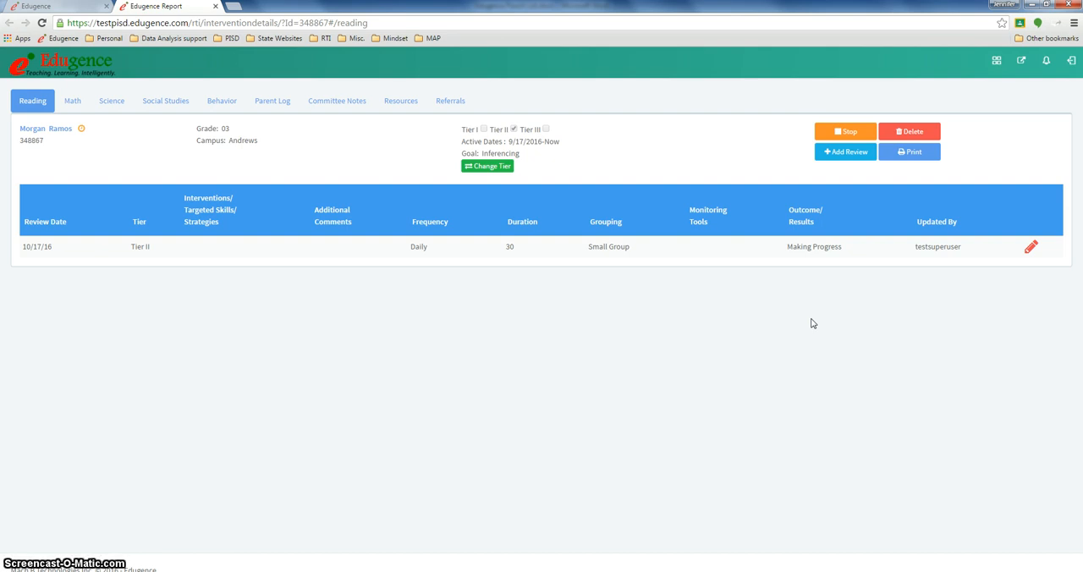
# Open the Reading intervention's tier-change form to examine its tier choices and goal, and close it without saving
pyautogui.click(502, 169)
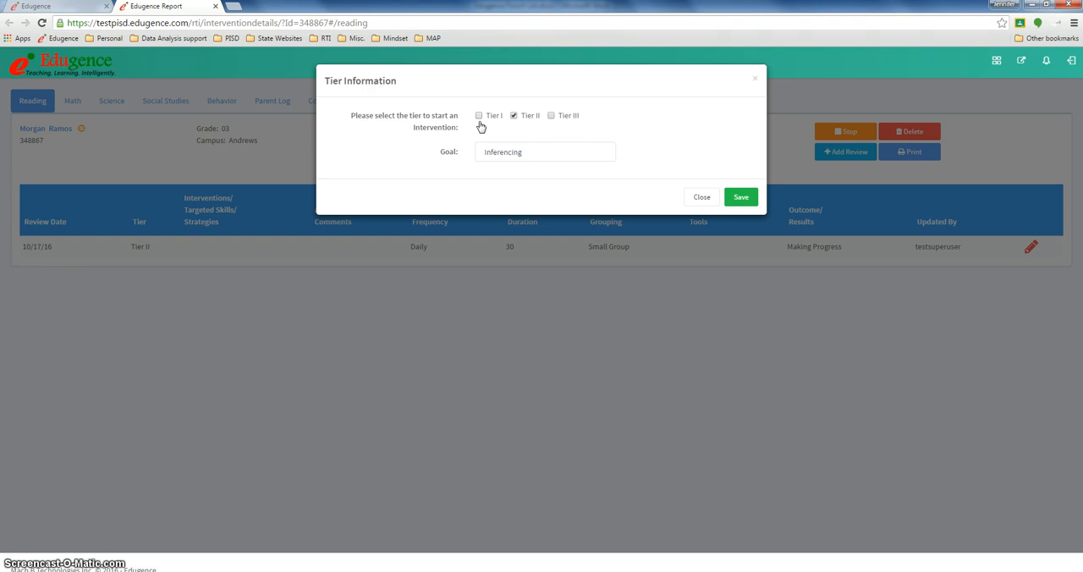
pyautogui.click(507, 144)
pyautogui.click(534, 156)
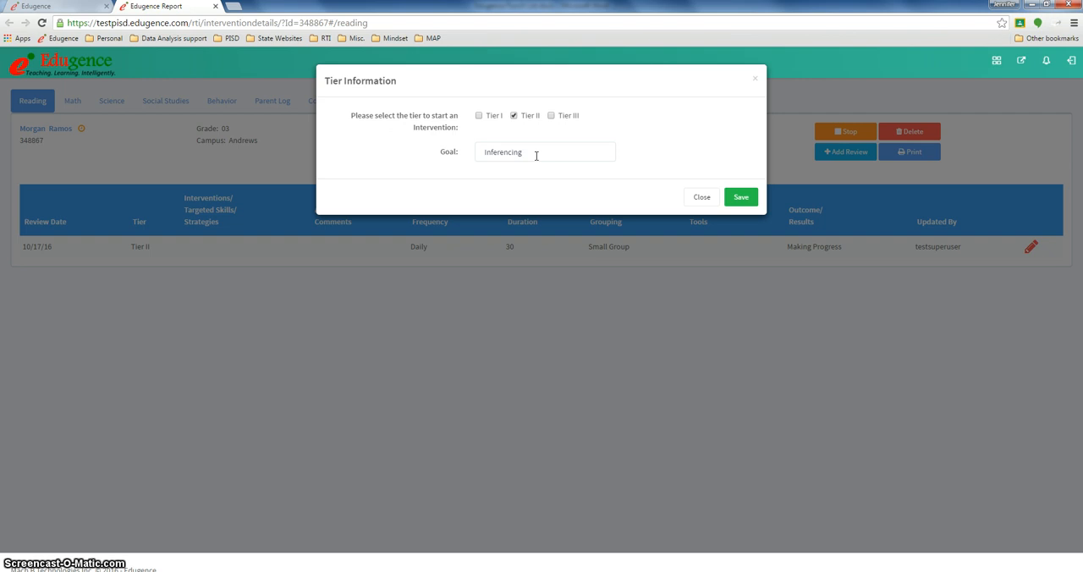
pyautogui.click(711, 196)
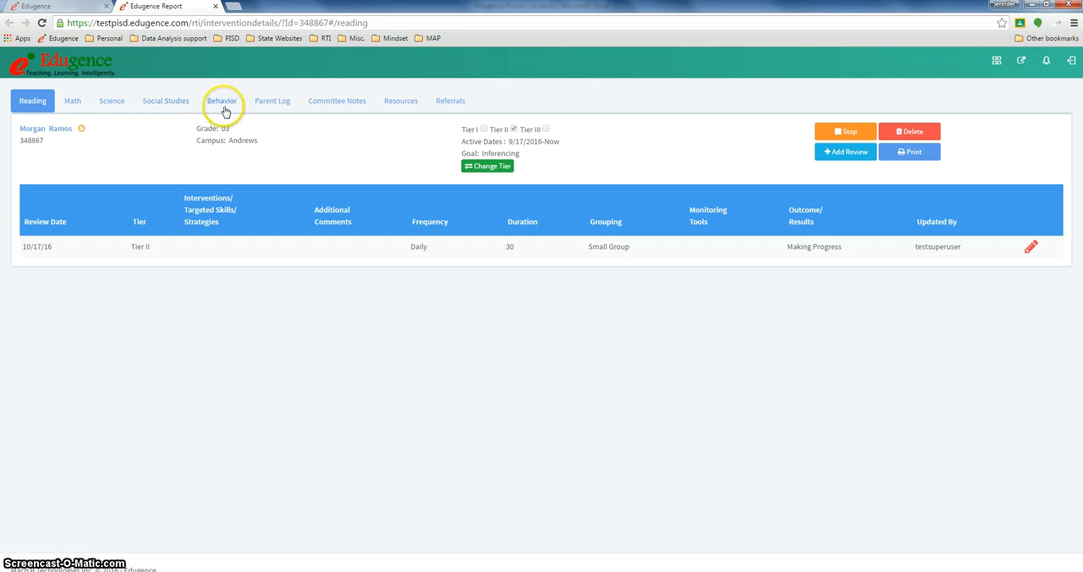
# View the student's Parent Log, examine the blank Parent Entry Form, and close it without adding an entry
pyautogui.click(271, 106)
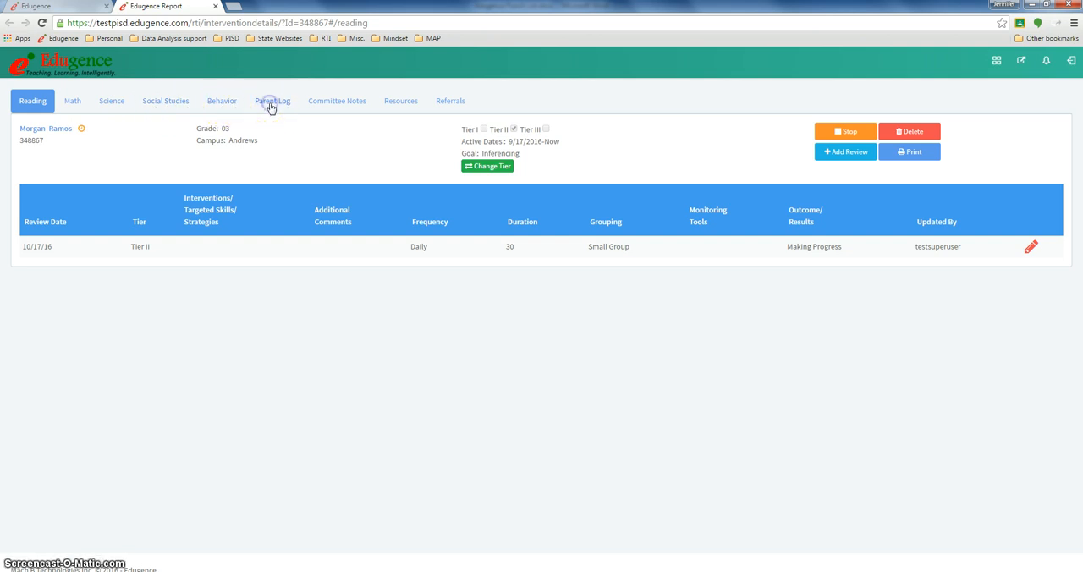
pyautogui.click(952, 130)
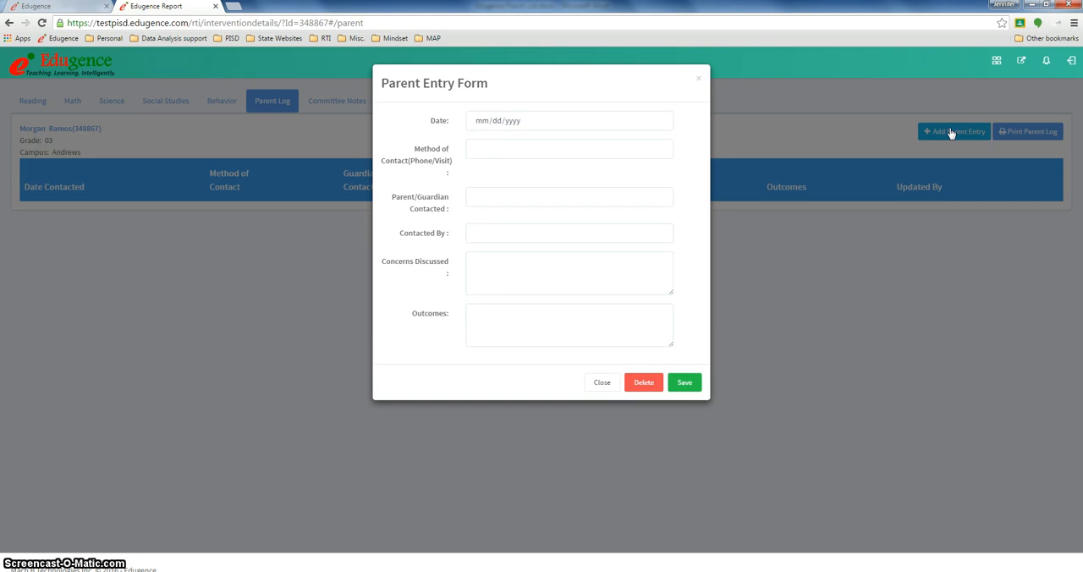
pyautogui.click(604, 383)
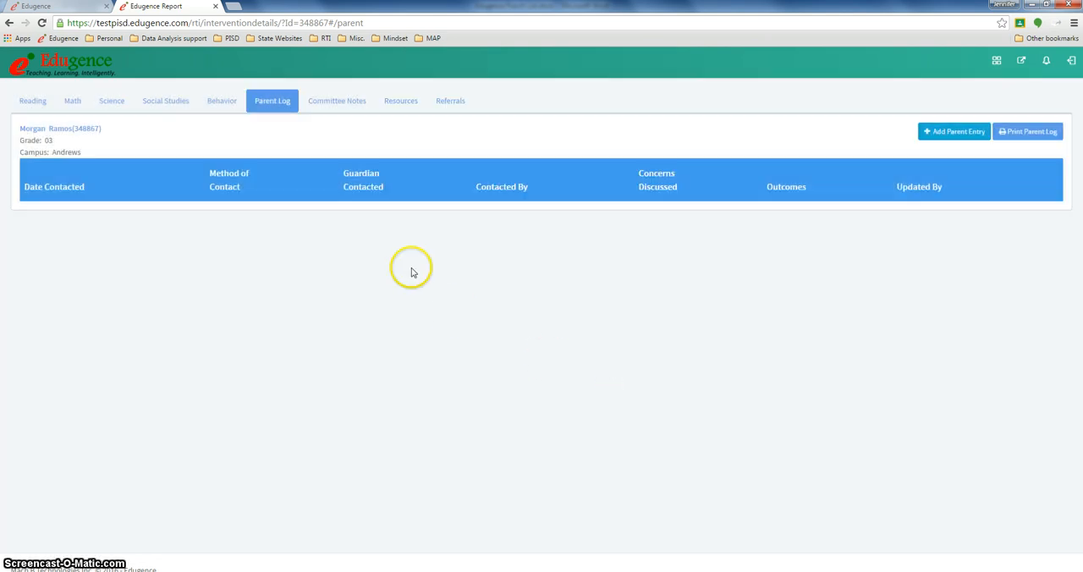
# View the student's Committee Notes, examine the blank form for a new note, and close it without saving
pyautogui.click(342, 107)
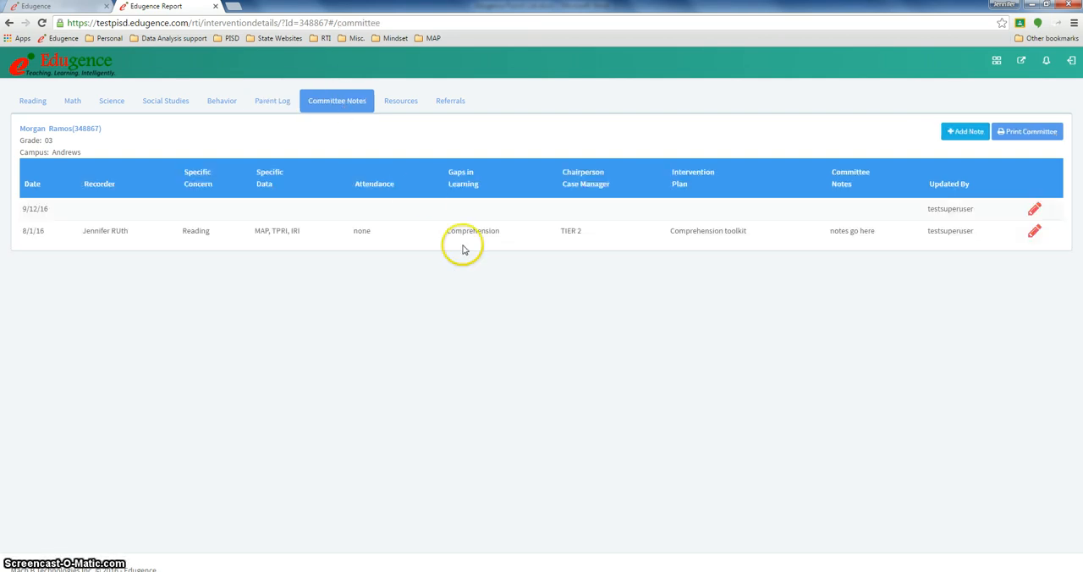
pyautogui.click(961, 136)
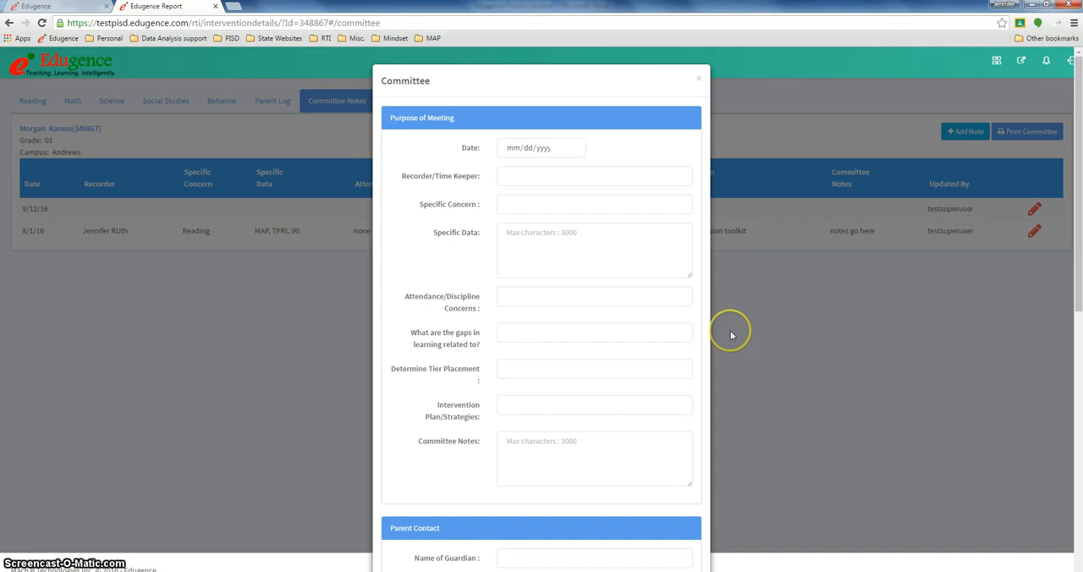
pyautogui.click(698, 79)
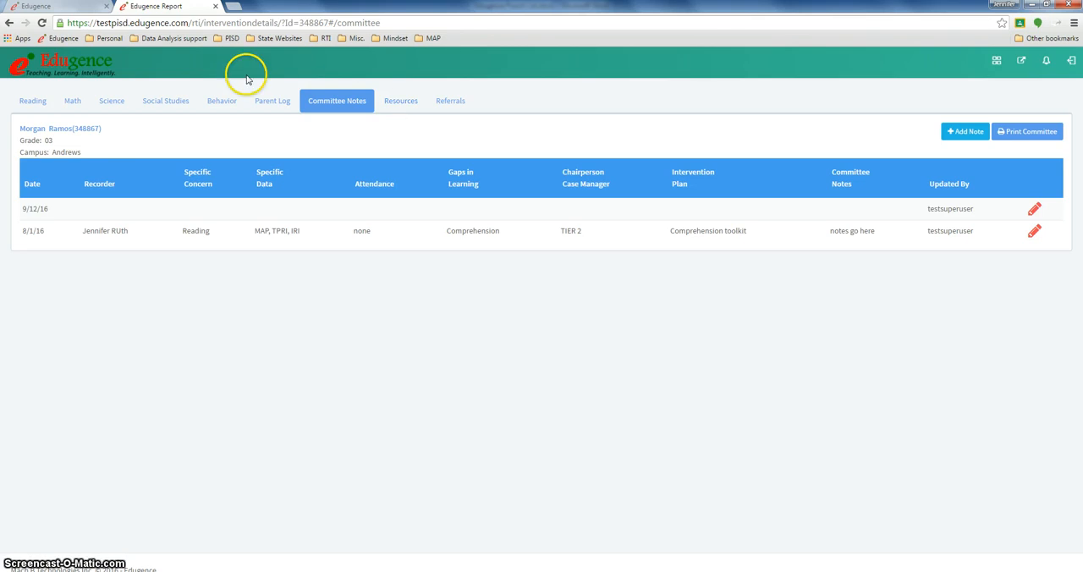
# Reload the RTI student search, search by the student's last name, and check the outcome status of the grade 03 student's Reading intervention
pyautogui.click(61, 9)
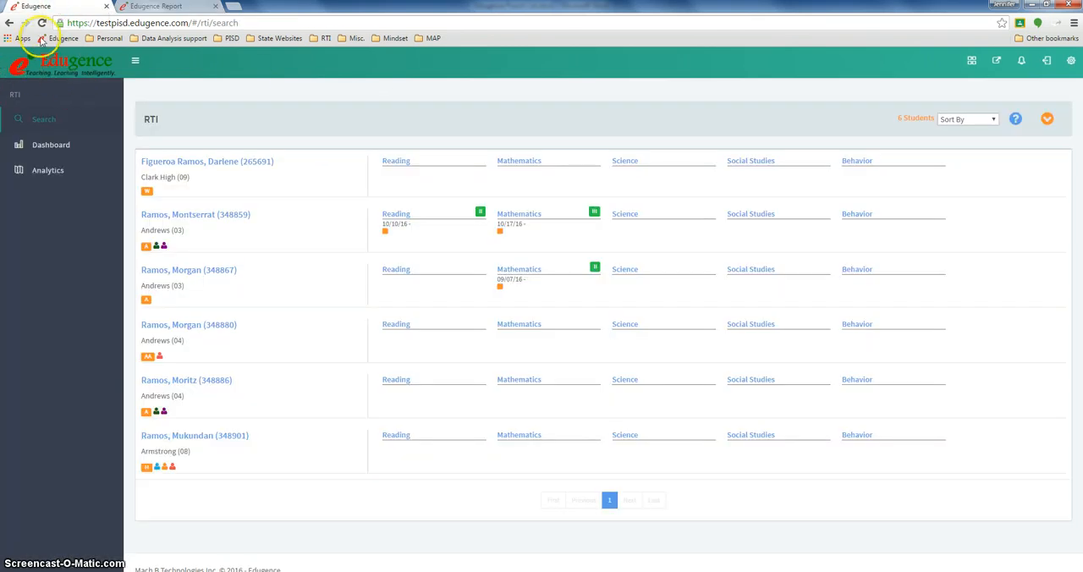
pyautogui.click(42, 23)
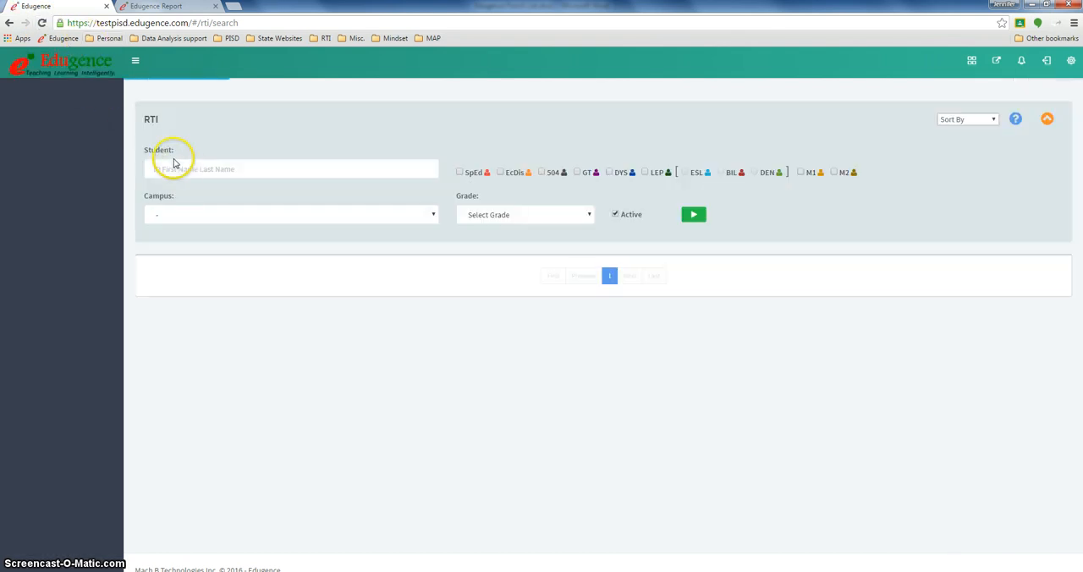
pyautogui.click(190, 169)
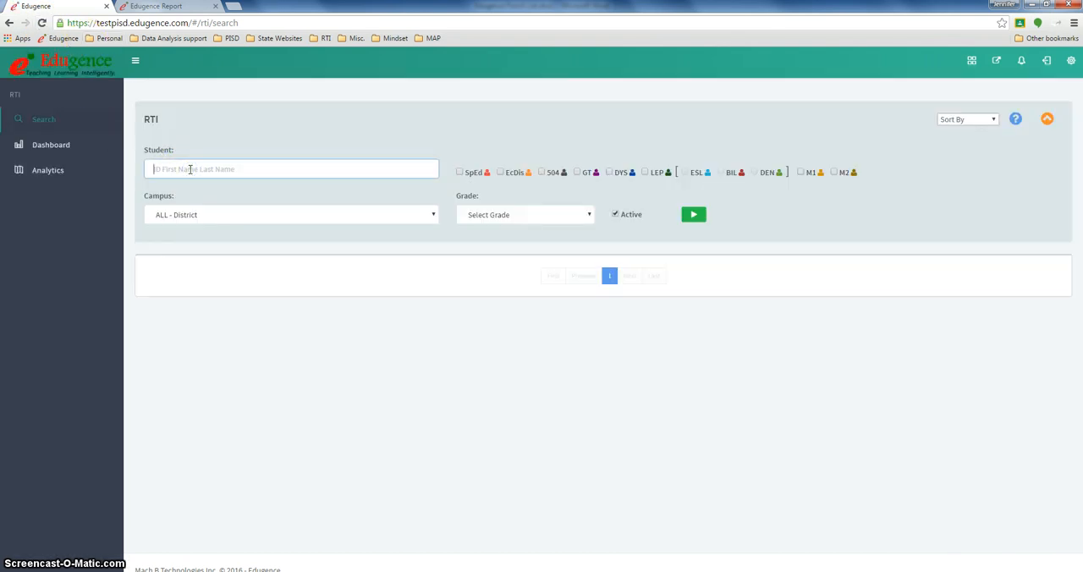
pyautogui.write('Ramos')
pyautogui.click(694, 214)
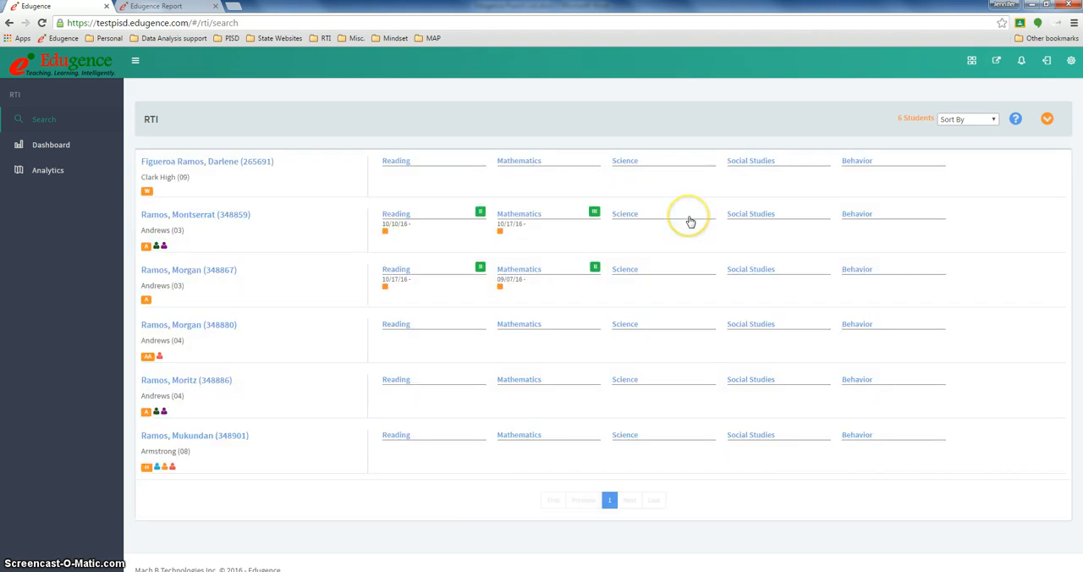
pyautogui.click(406, 288)
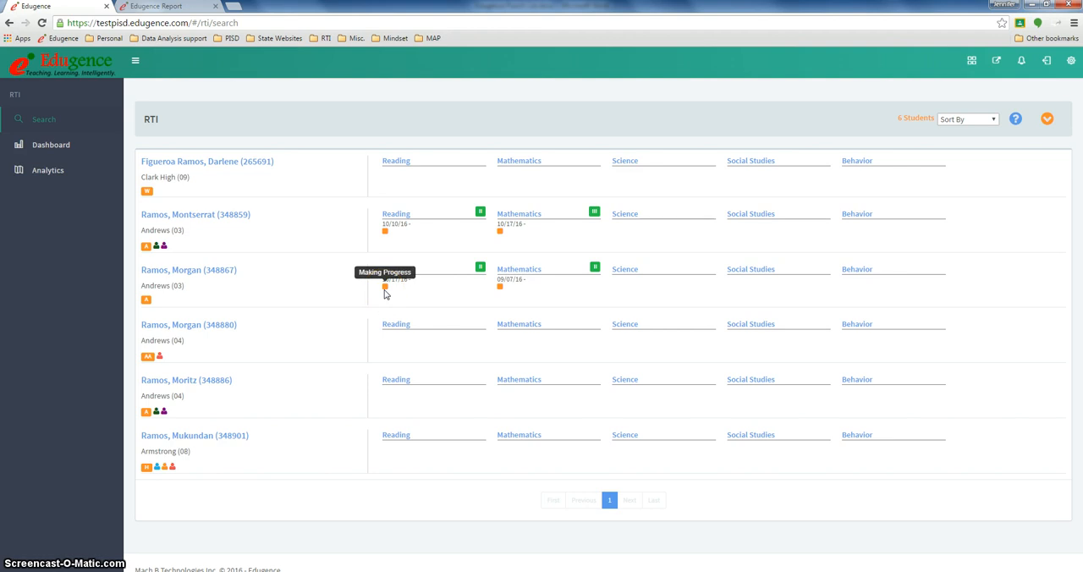
# Open the grade 03 student's profile, review the RTI interventions and their full history, and return to the profile
pyautogui.click(186, 271)
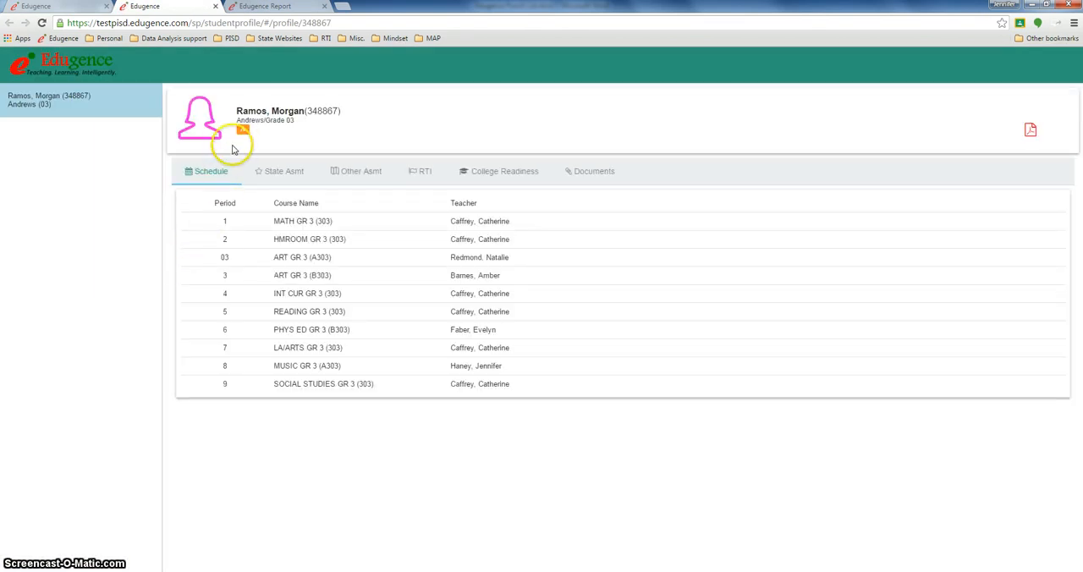
pyautogui.click(419, 175)
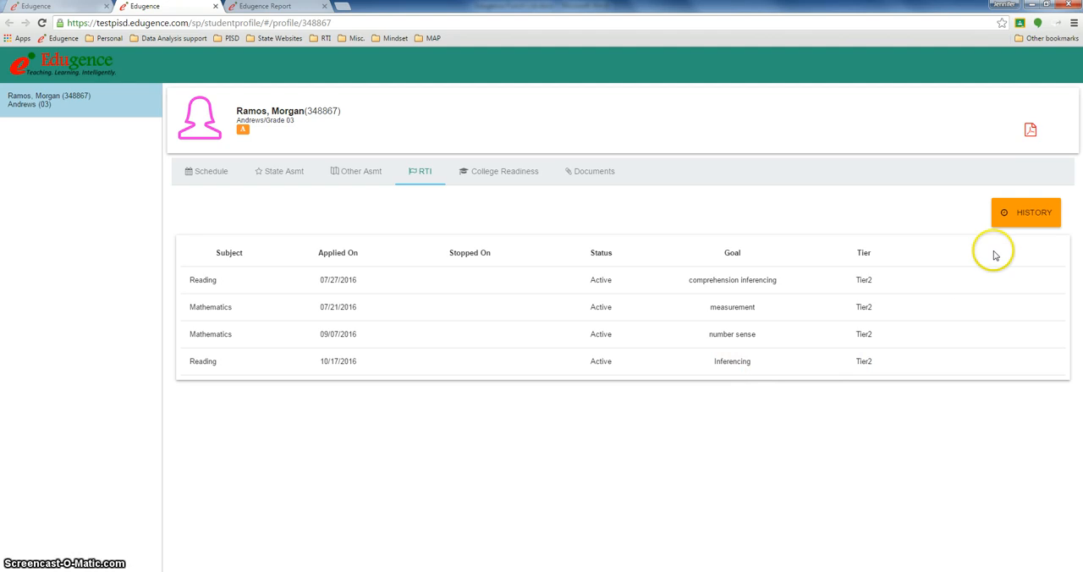
pyautogui.click(1020, 218)
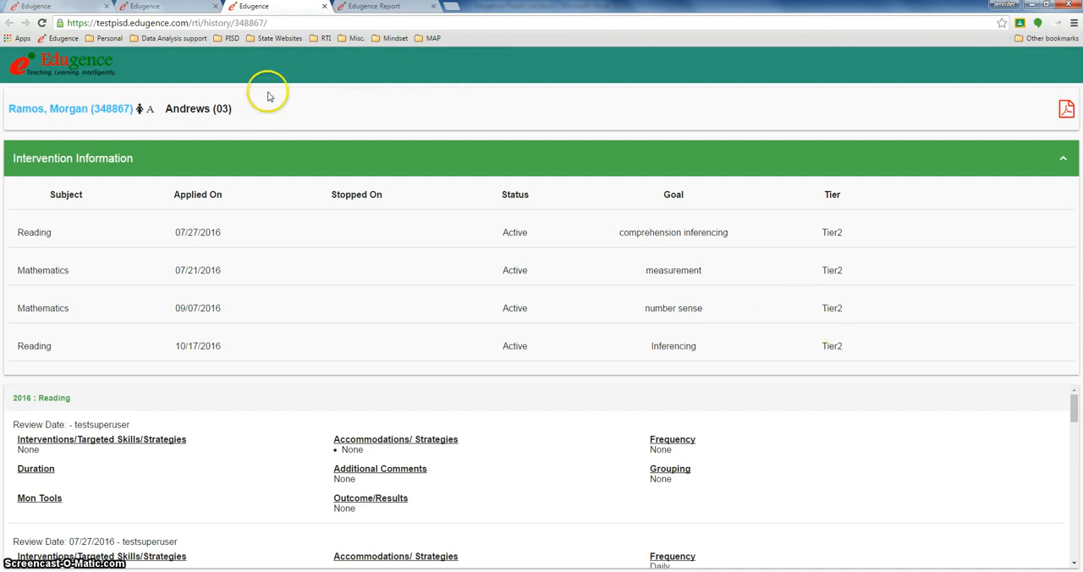
pyautogui.click(158, 9)
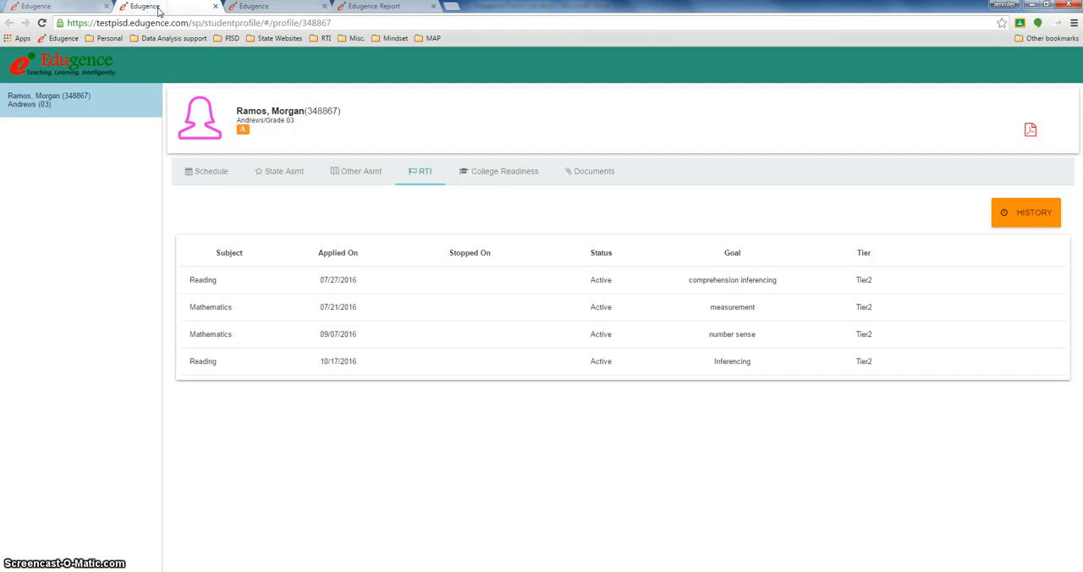